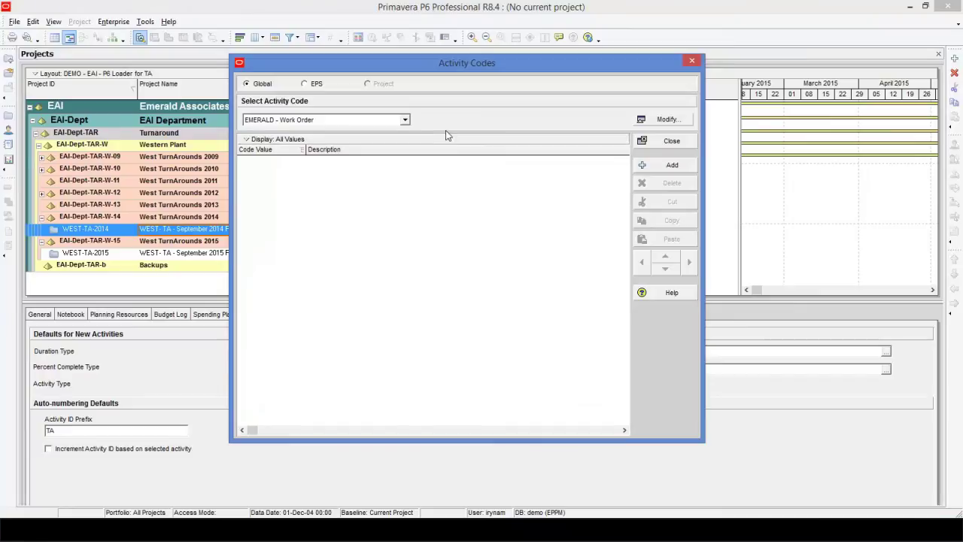
# - Add Work Order code value 1090470 with description 'New Work Order'
pyautogui.click(666, 165)
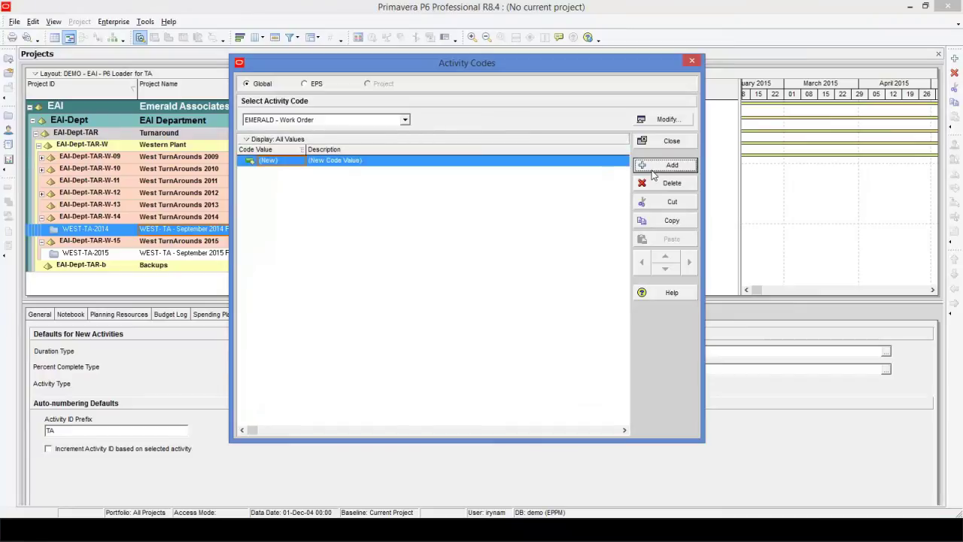
pyautogui.click(288, 161)
pyautogui.write('1090')
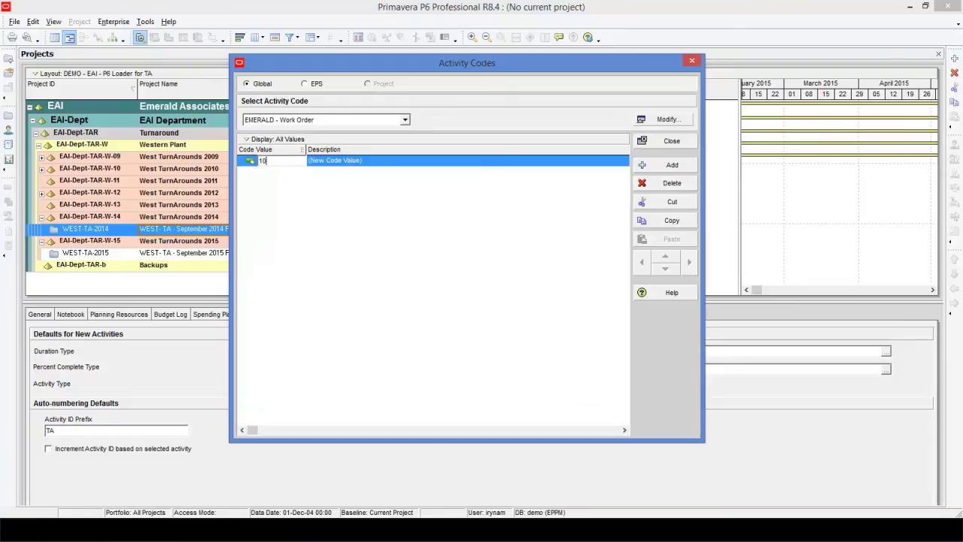
pyautogui.write('470')
pyautogui.click(370, 164)
pyautogui.write('New Work')
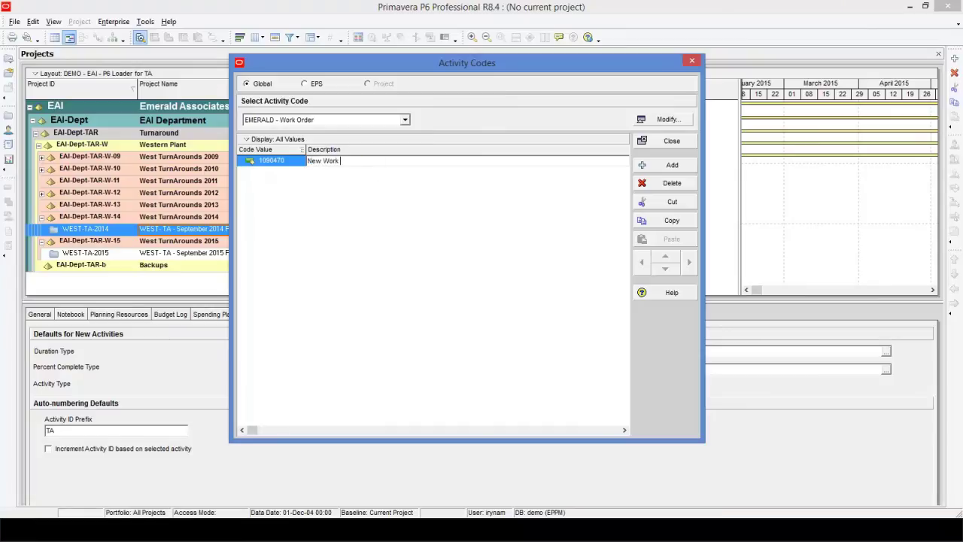
pyautogui.write(' Order')
pyautogui.click(300, 165)
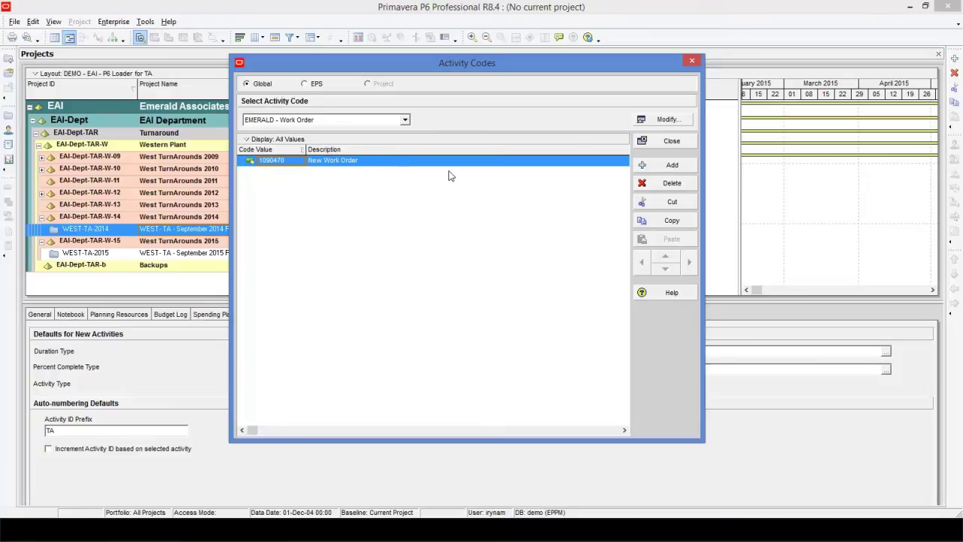
# - Close Activity Codes and open the Work Orders for Uploading 02-10-2015 workbook from the folder
pyautogui.click(666, 143)
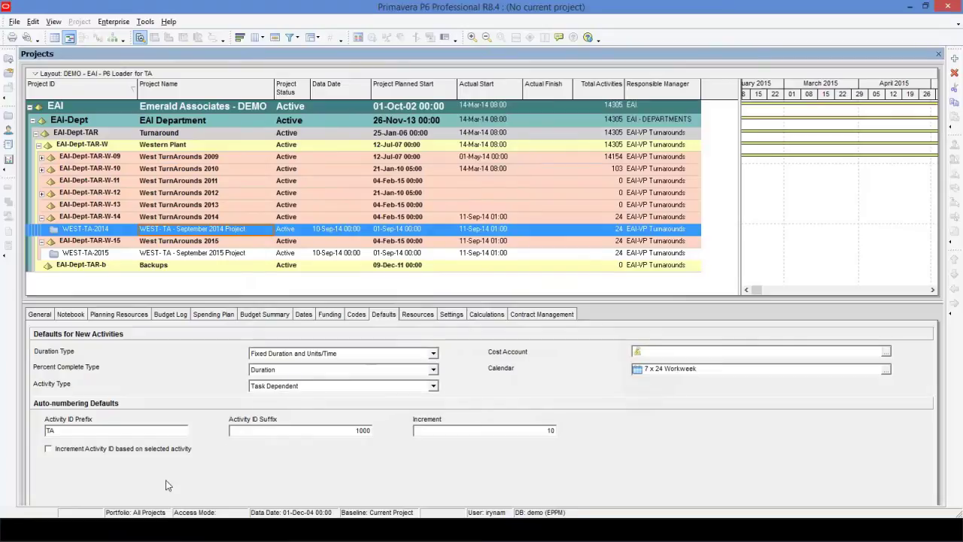
pyautogui.click(113, 536)
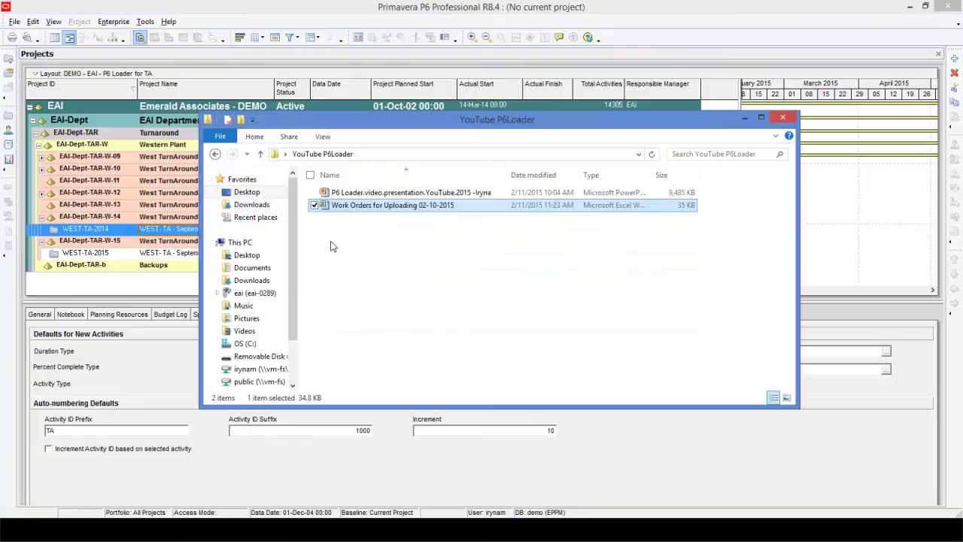
pyautogui.doubleClick(426, 212)
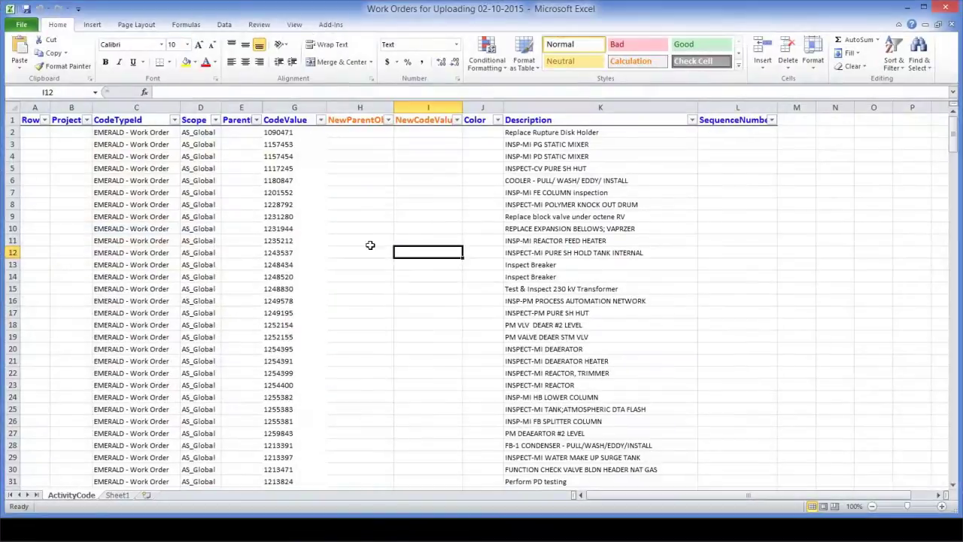
pyautogui.moveTo(953, 143); pyautogui.dragTo(953, 116)
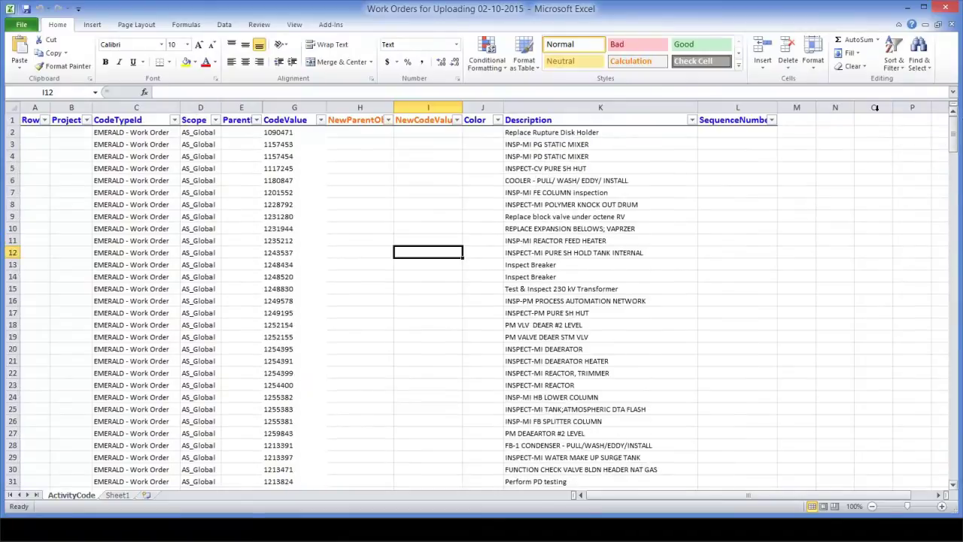
pyautogui.click(290, 106)
pyautogui.click(554, 110)
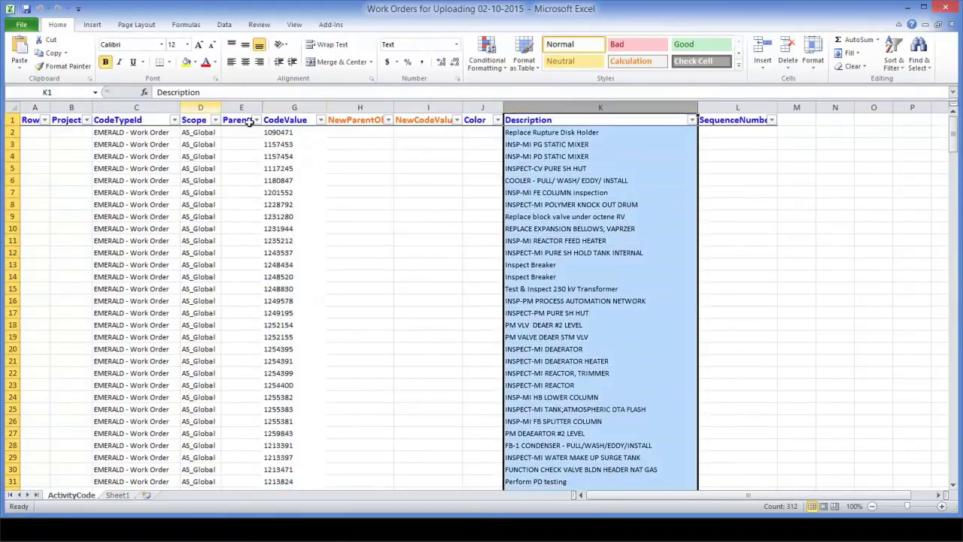
pyautogui.click(197, 108)
pyautogui.click(154, 106)
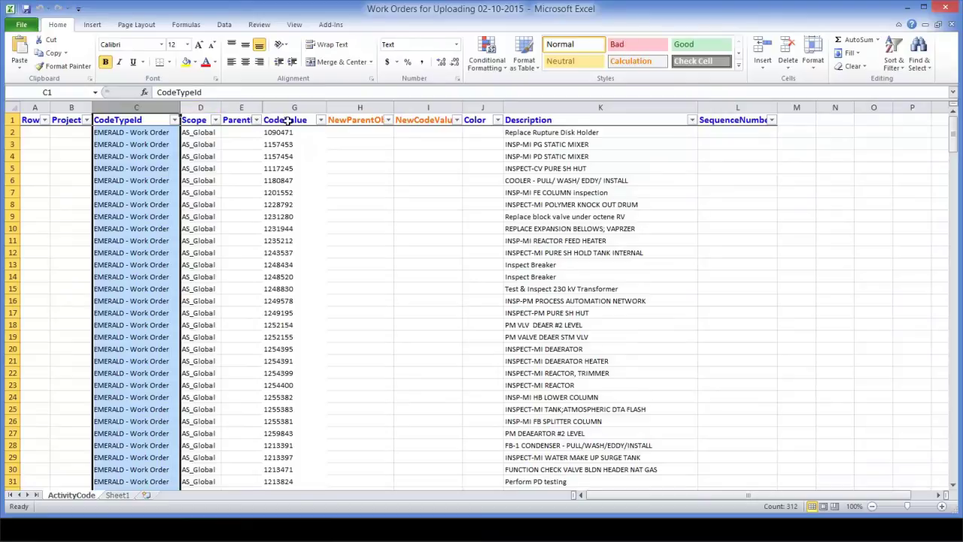
pyautogui.click(314, 149)
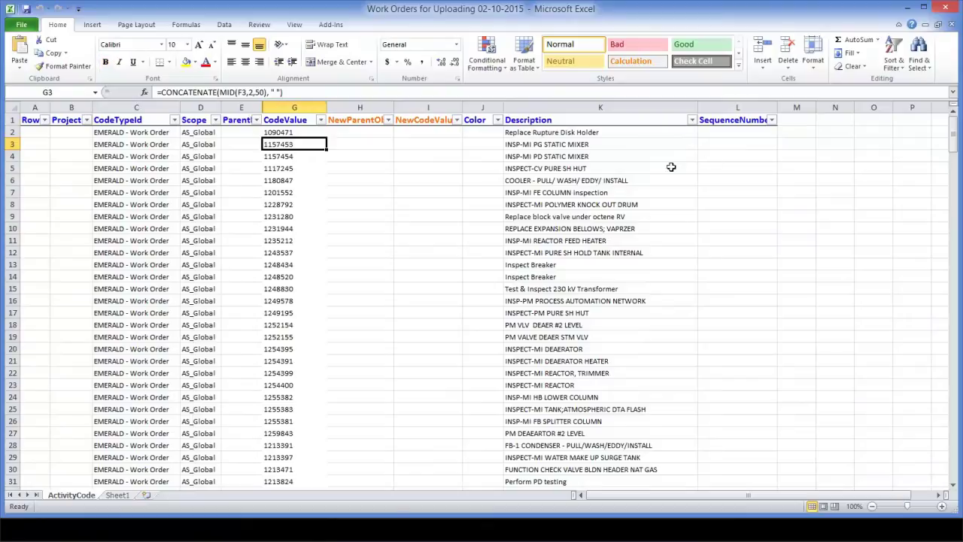
pyautogui.moveTo(954, 142)
pyautogui.mouseDown()
pyautogui.moveTo(954, 467)
pyautogui.moveTo(947, 131)
pyautogui.mouseUp()
pyautogui.click(322, 107)
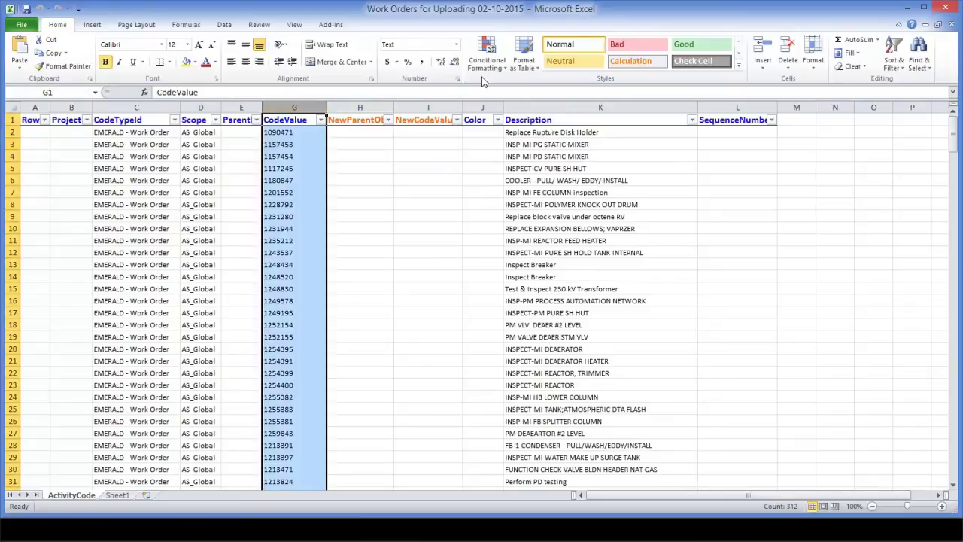
pyautogui.click(487, 57)
# - Highlight duplicate code values in column G and filter CodeValue to the pink-highlighted rows
pyautogui.moveTo(449, 95)
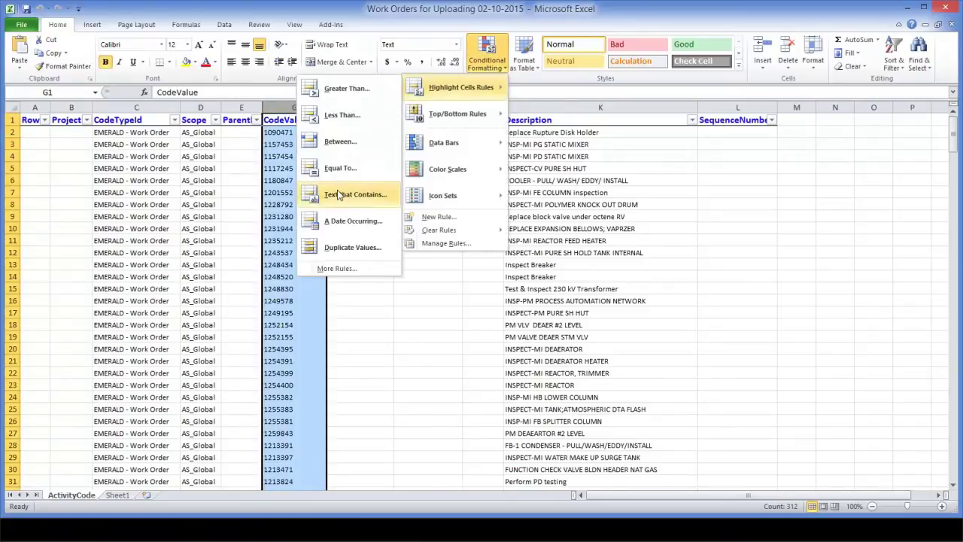
pyautogui.click(352, 249)
pyautogui.click(340, 322)
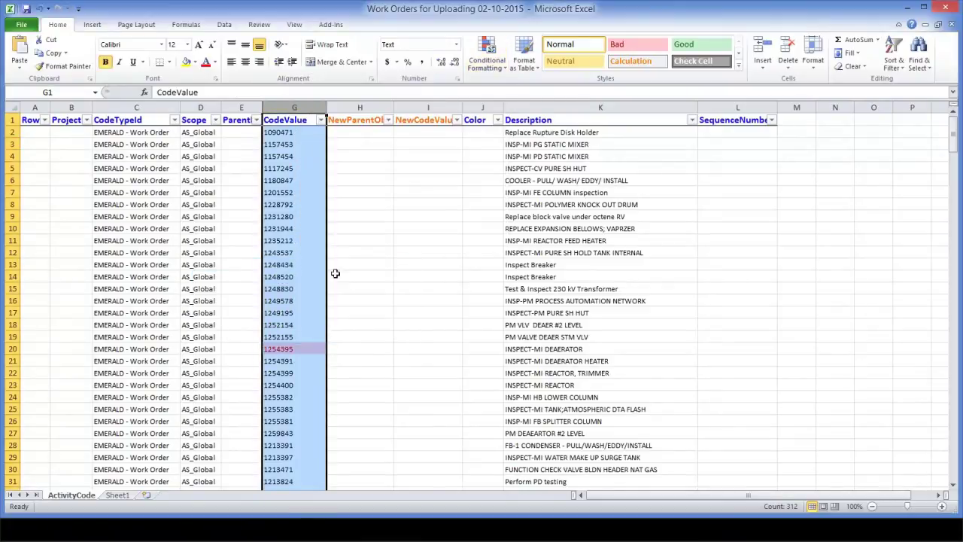
pyautogui.click(321, 119)
pyautogui.moveTo(214, 188)
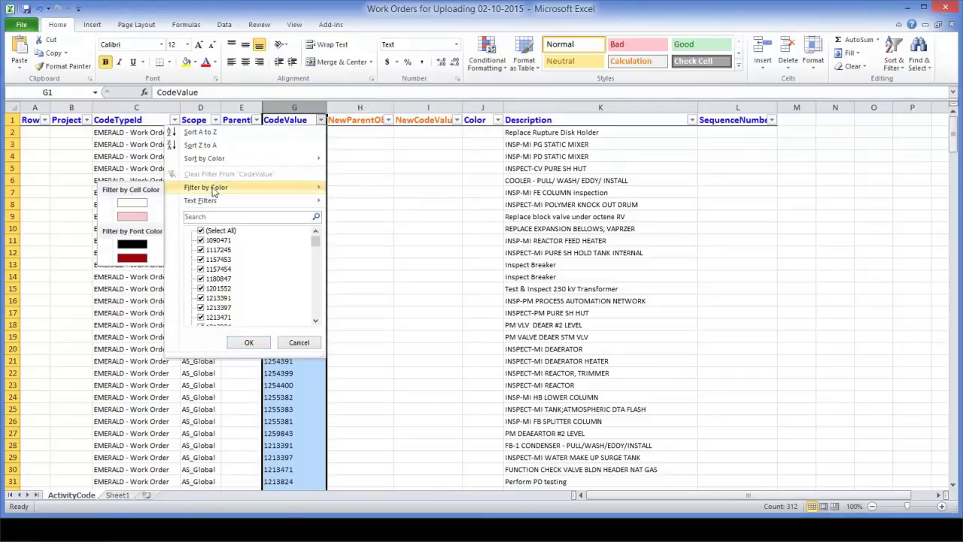
pyautogui.click(143, 209)
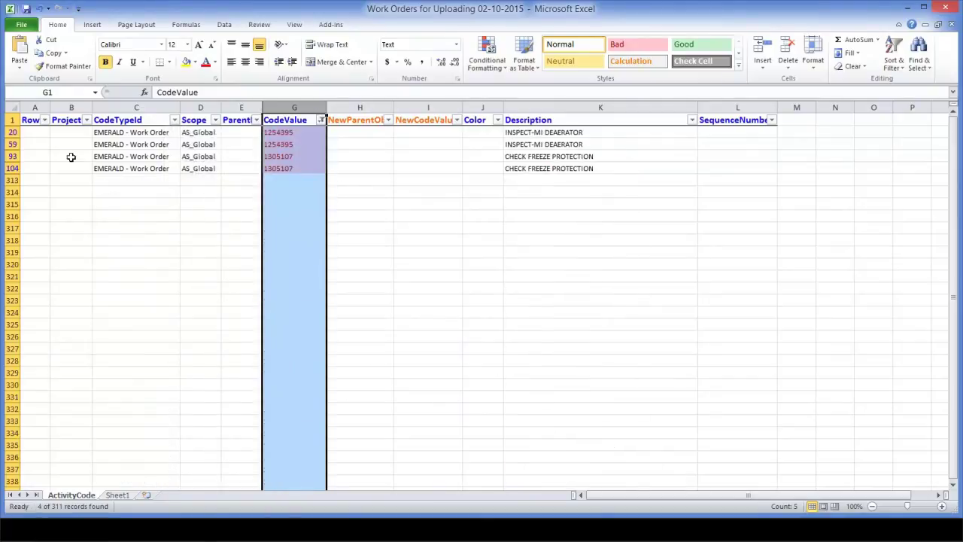
# - Delete the duplicate rows 59 and 104
pyautogui.click(13, 144)
pyautogui.keyDown('ctrl'); pyautogui.click(14, 168); pyautogui.keyUp('ctrl')
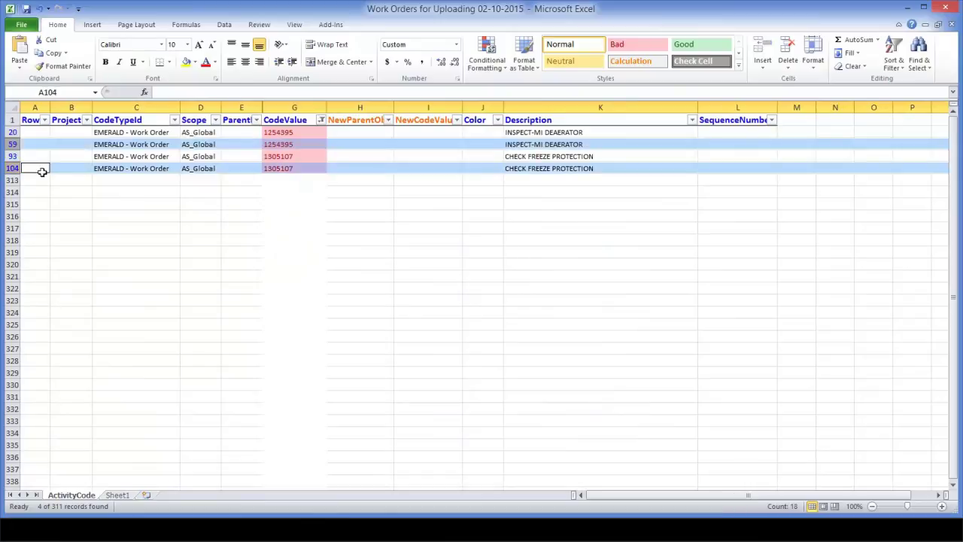
pyautogui.rightClick(435, 145)
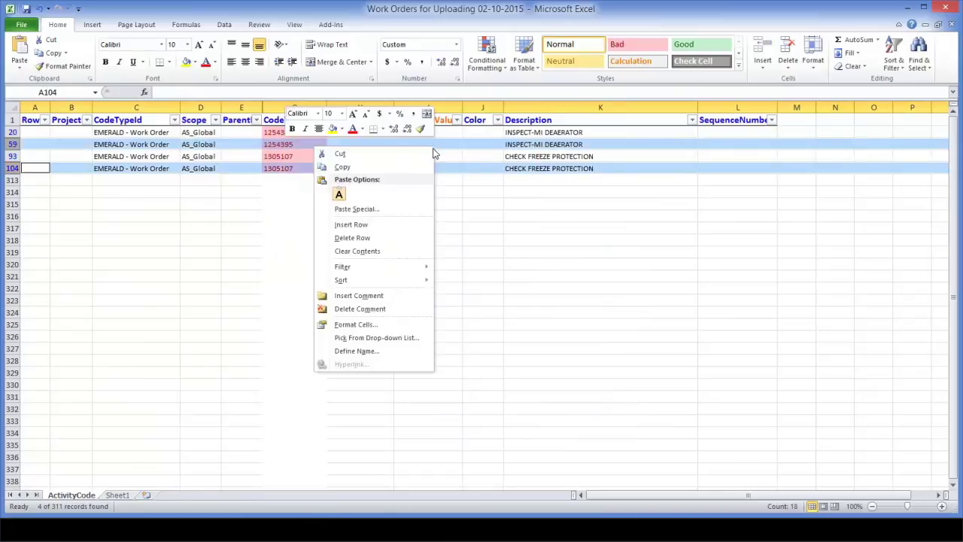
pyautogui.click(389, 238)
pyautogui.click(524, 226)
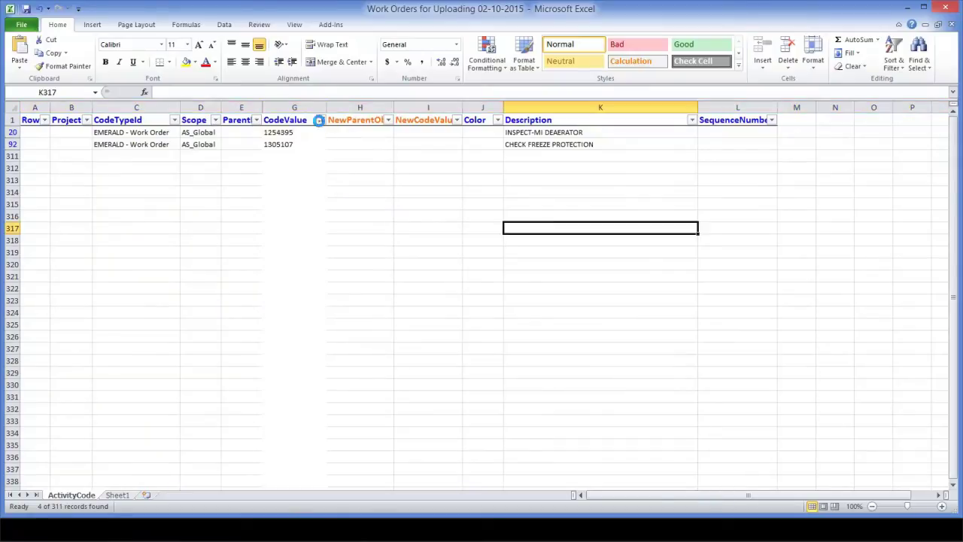
# - Clear the CodeValue filter and close the Work Orders workbook
pyautogui.click(321, 120)
pyautogui.moveTo(172, 188)
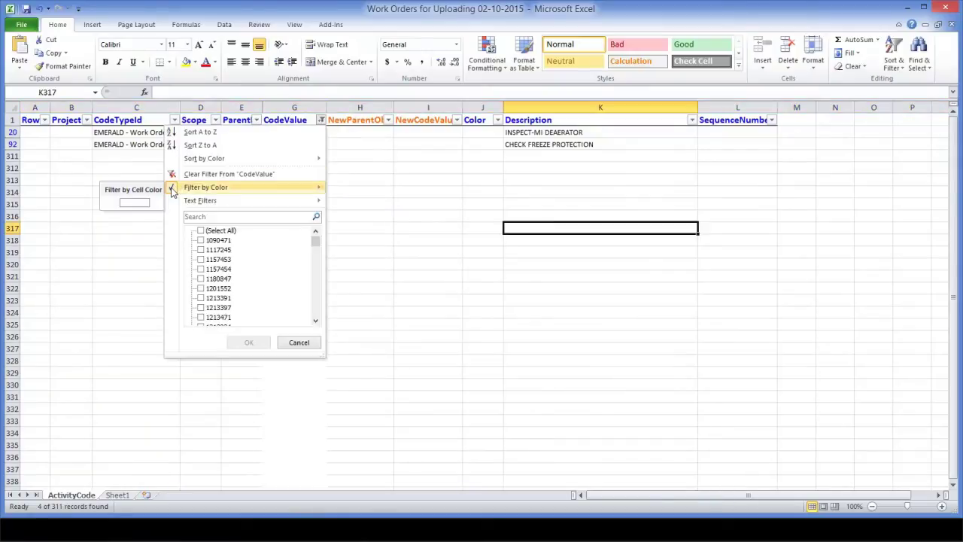
pyautogui.click(175, 174)
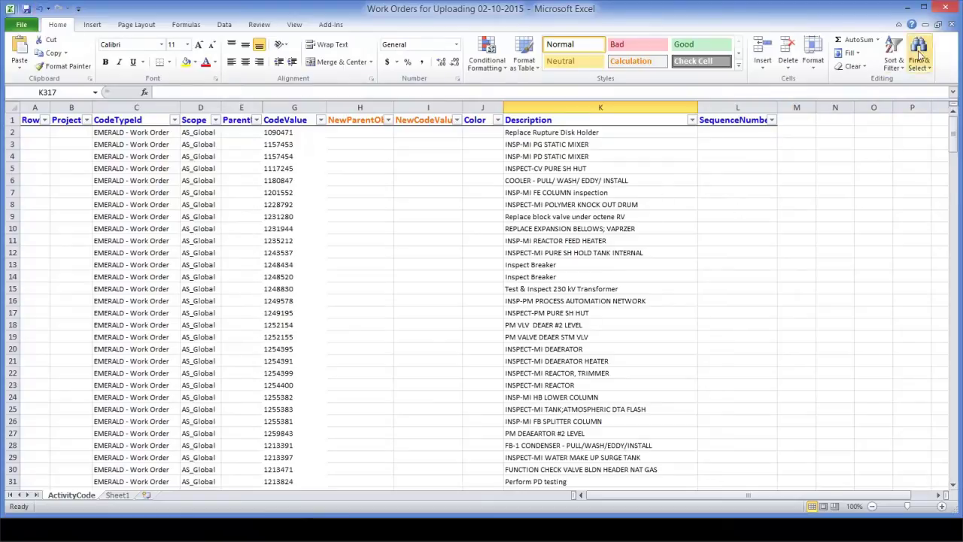
pyautogui.click(952, 24)
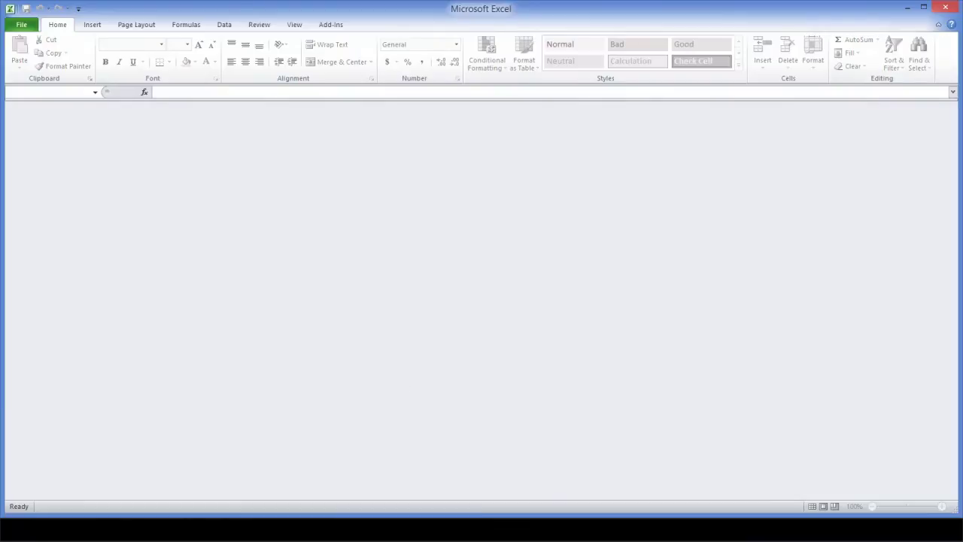
pyautogui.click(98, 540)
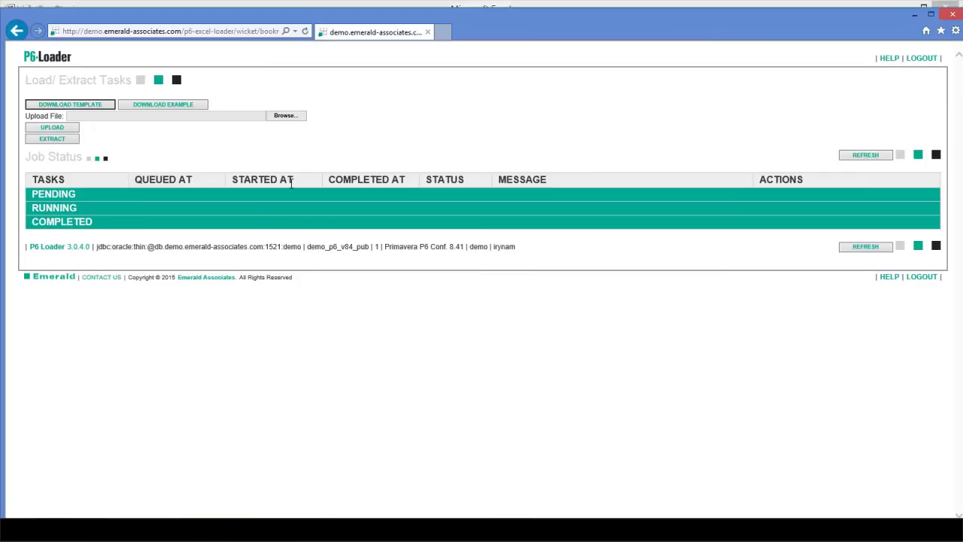
# - Upload Work Orders for Uploading 02-10-2015.xlsx to P6-Loader and refresh to show the running job with 309 records
pyautogui.click(295, 117)
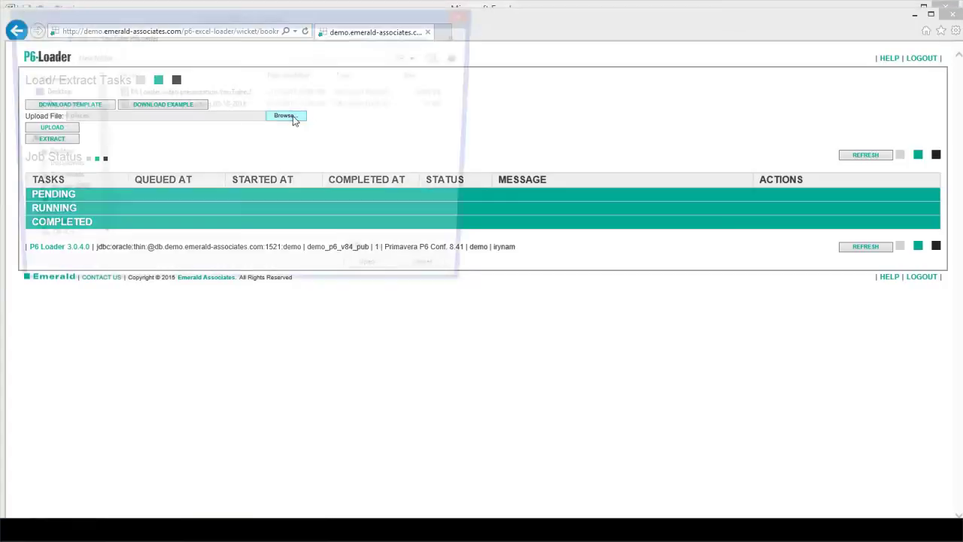
pyautogui.click(210, 106)
pyautogui.doubleClick(210, 106)
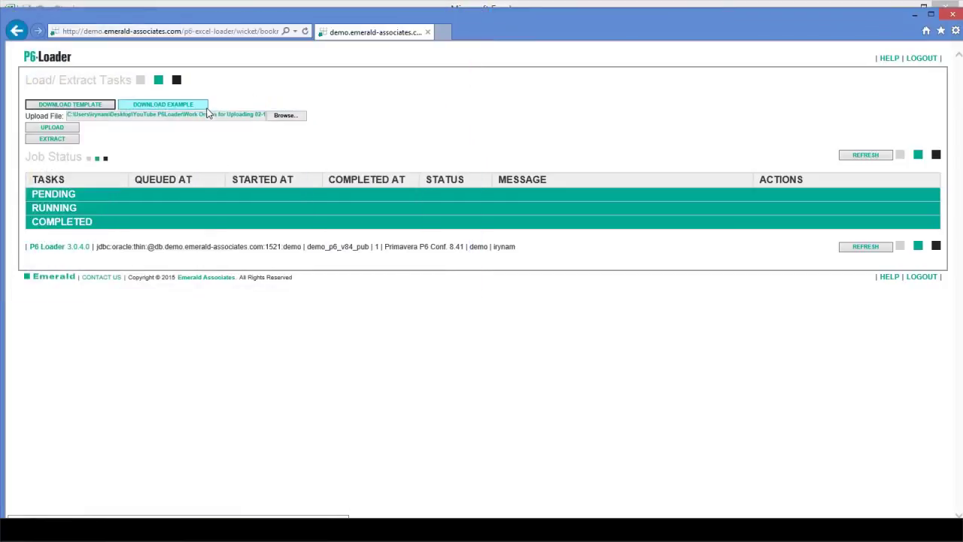
pyautogui.click(52, 128)
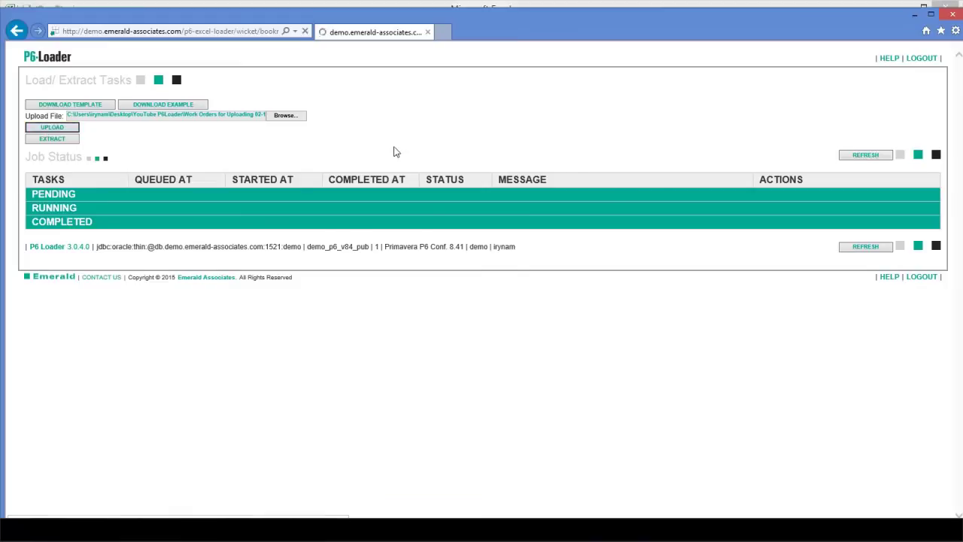
pyautogui.click(873, 179)
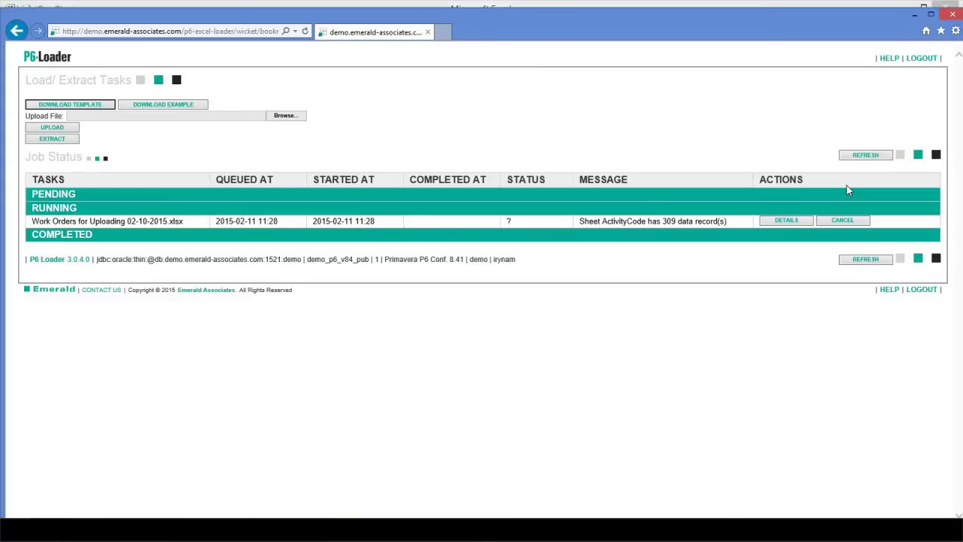
# - Refresh the job list and review the completed job's log, showing 100% with no errors or warnings
pyautogui.click(863, 156)
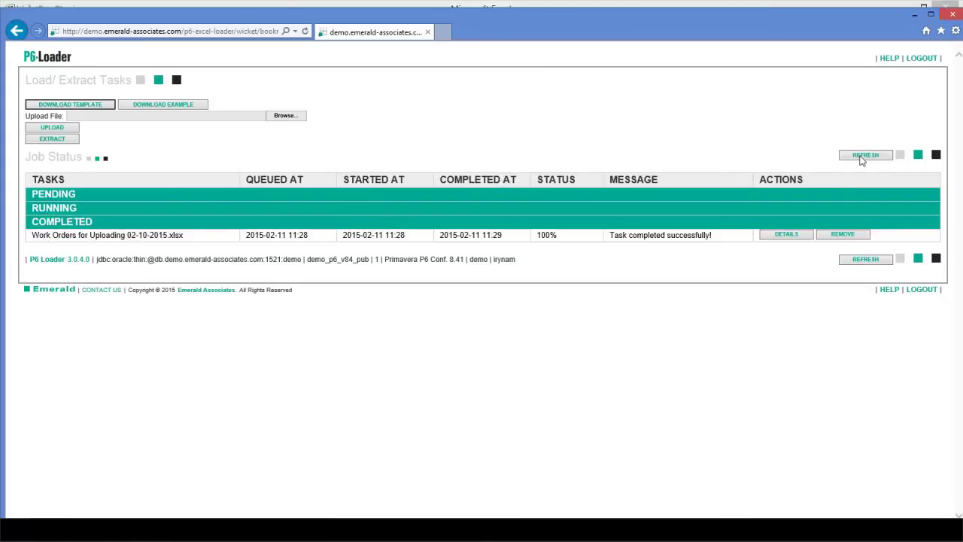
pyautogui.click(784, 235)
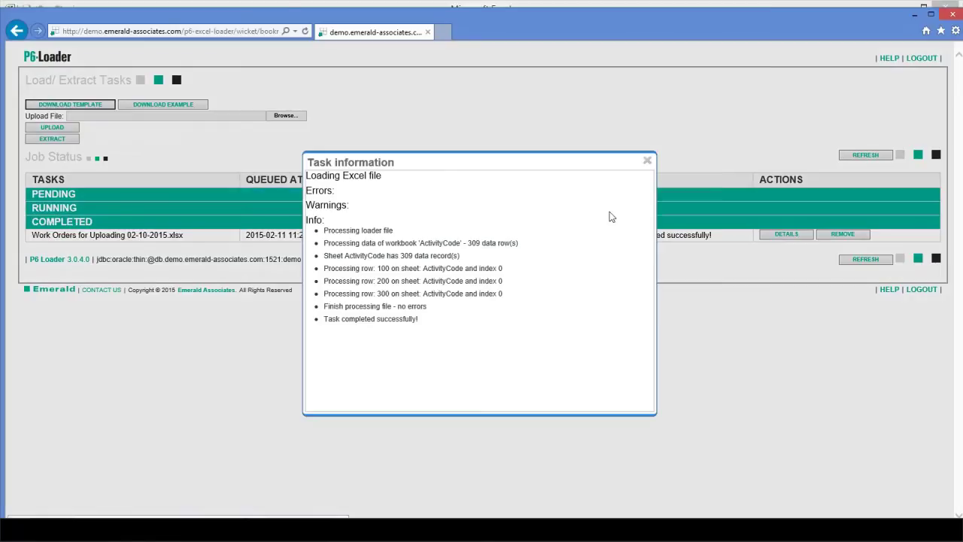
pyautogui.moveTo(441, 167); pyautogui.dragTo(399, 179)
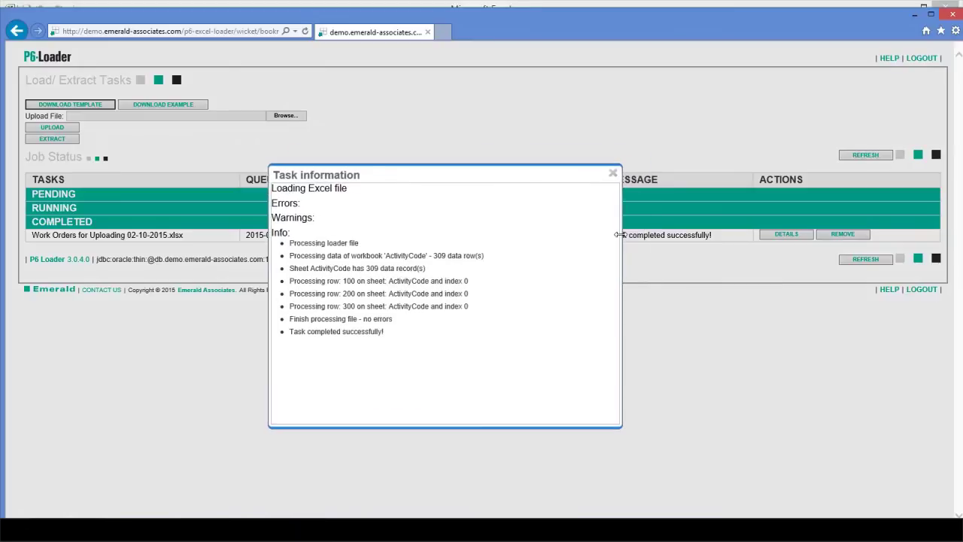
pyautogui.click(613, 174)
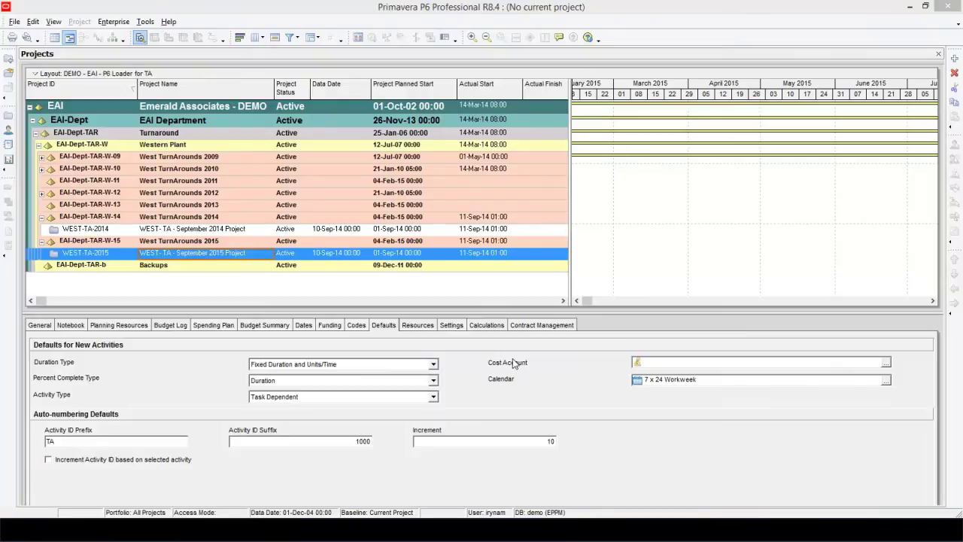
# - Close the global Activity Codes dialog and reload data with File > Refresh Data
pyautogui.click(114, 23)
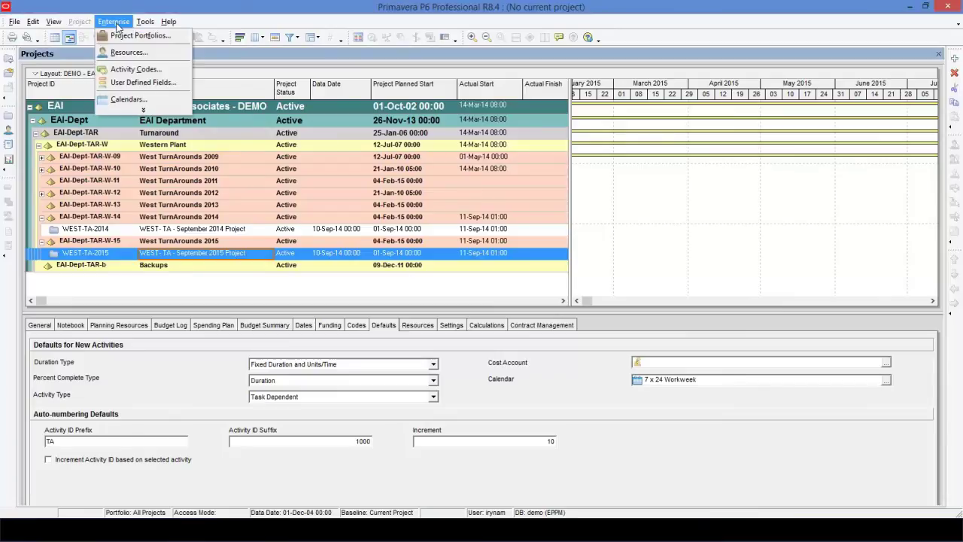
pyautogui.click(133, 67)
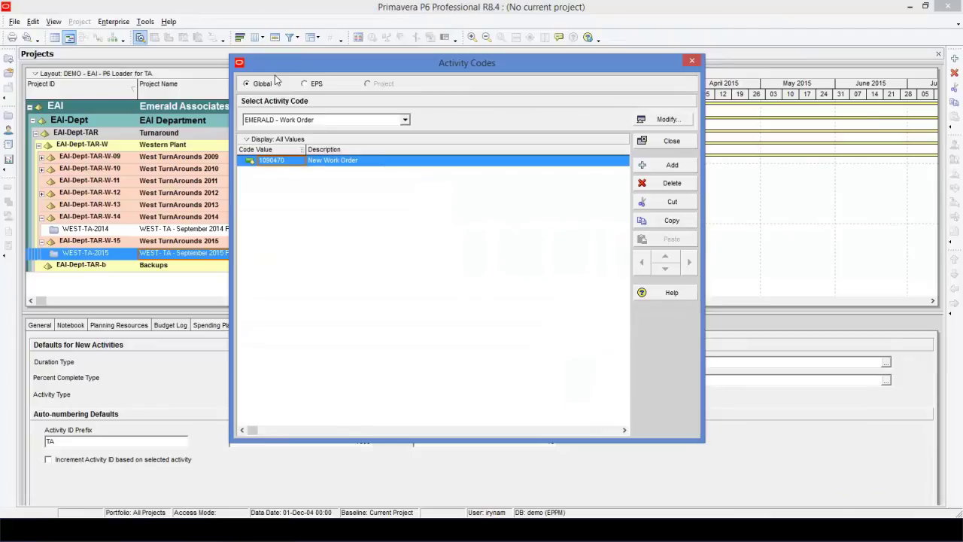
pyautogui.click(693, 61)
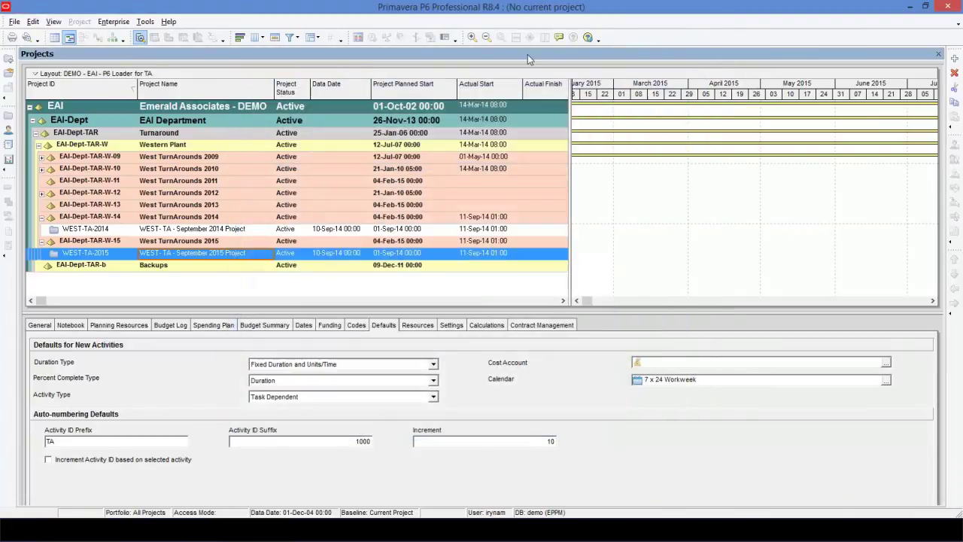
pyautogui.click(15, 21)
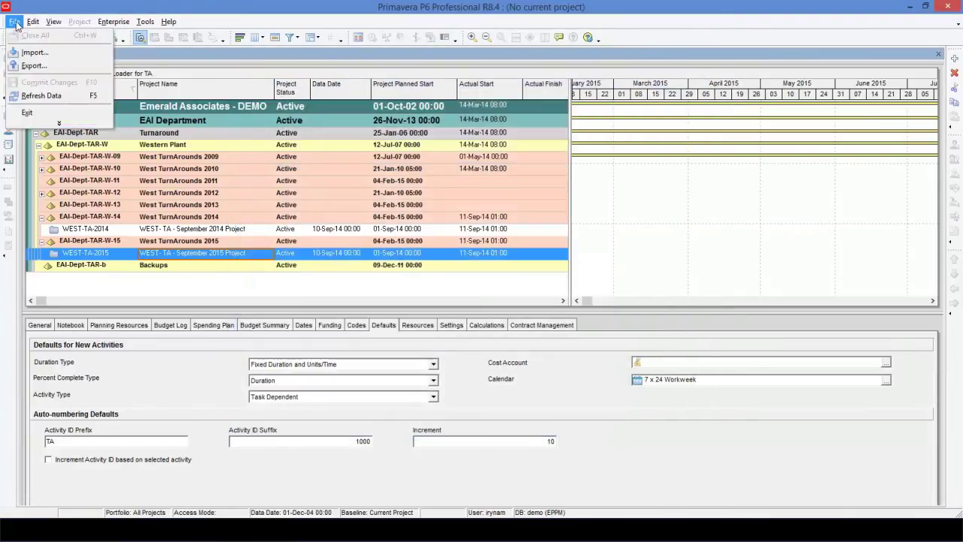
pyautogui.click(46, 96)
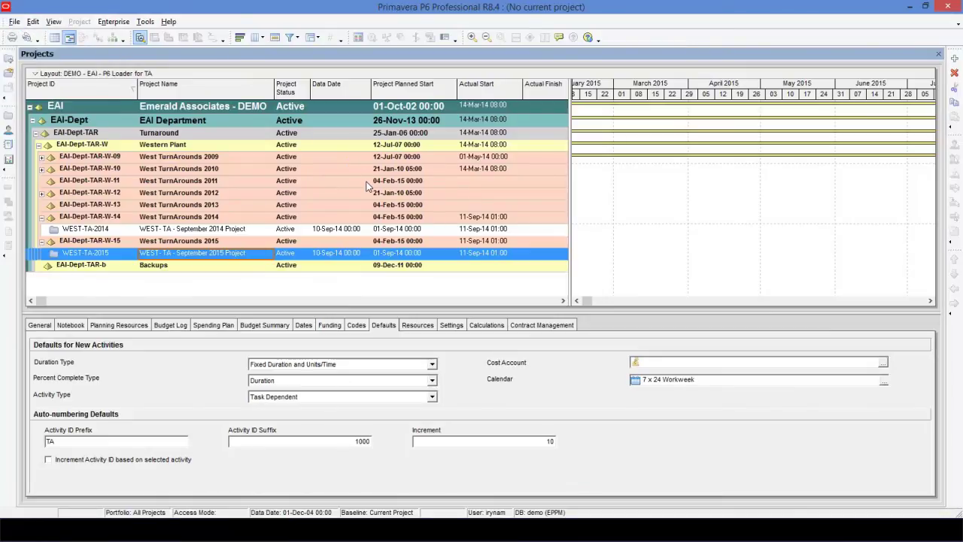
# - Reopen Enterprise Activity Codes to view the uploaded EMERALD - Work Order values
pyautogui.click(113, 21)
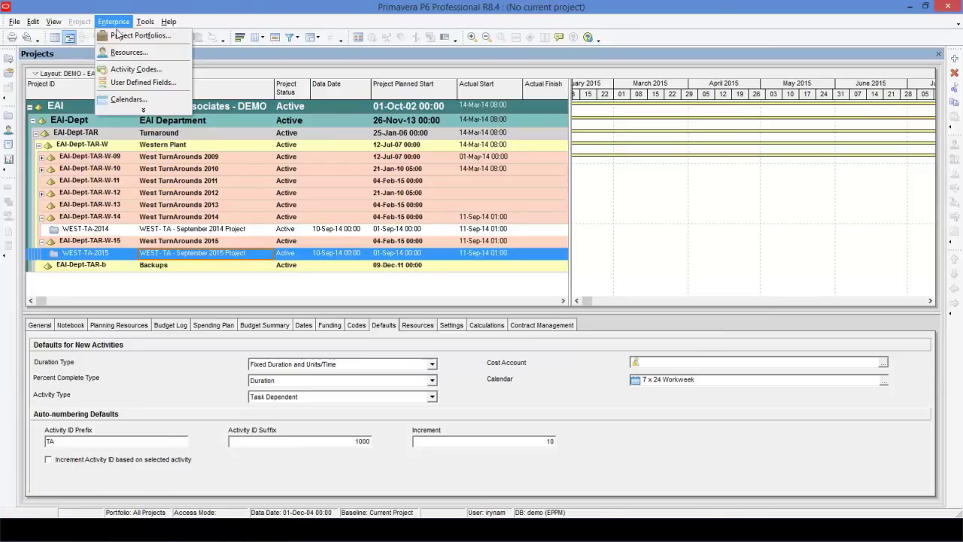
pyautogui.click(142, 68)
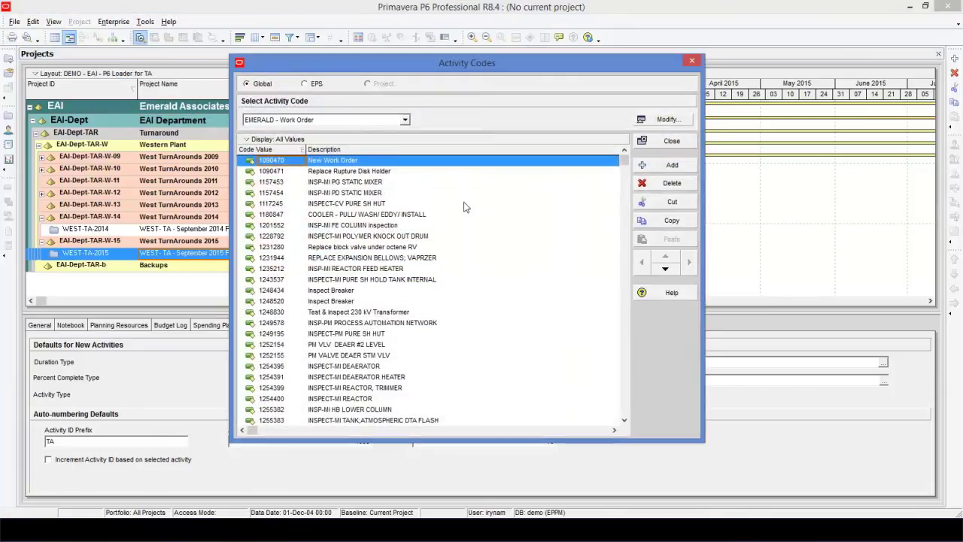
pyautogui.moveTo(624, 159)
pyautogui.mouseDown()
pyautogui.moveTo(631, 419)
pyautogui.moveTo(631, 157)
pyautogui.mouseUp()
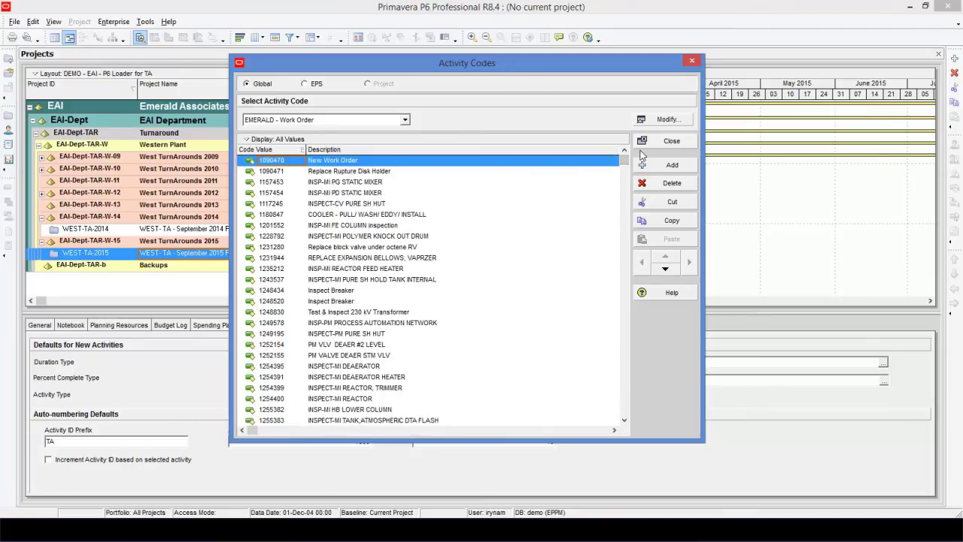